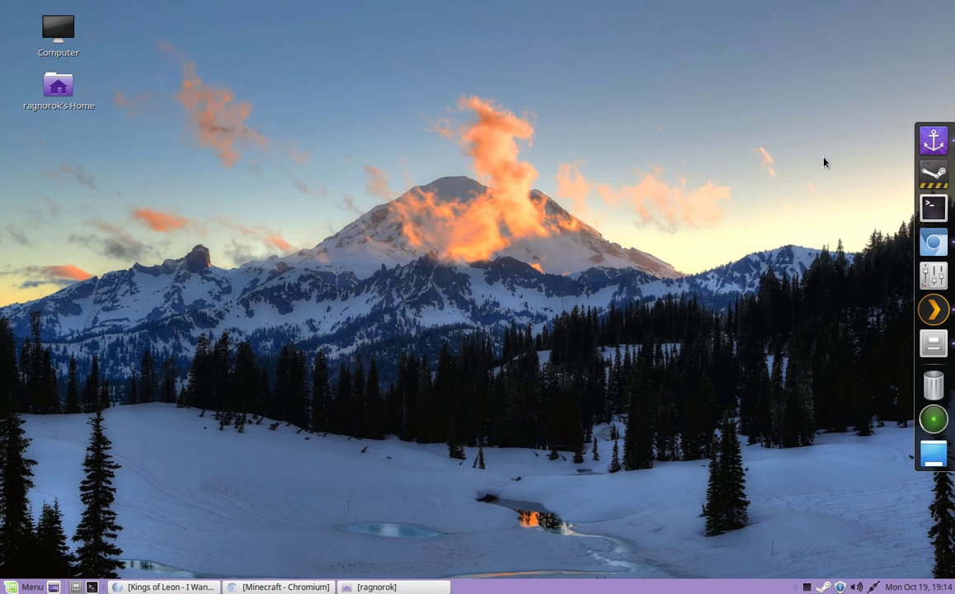
- Minimise a new terminal and place the Oracle Java 8 guide tab after the Minecraft tab
left_click(919, 208)
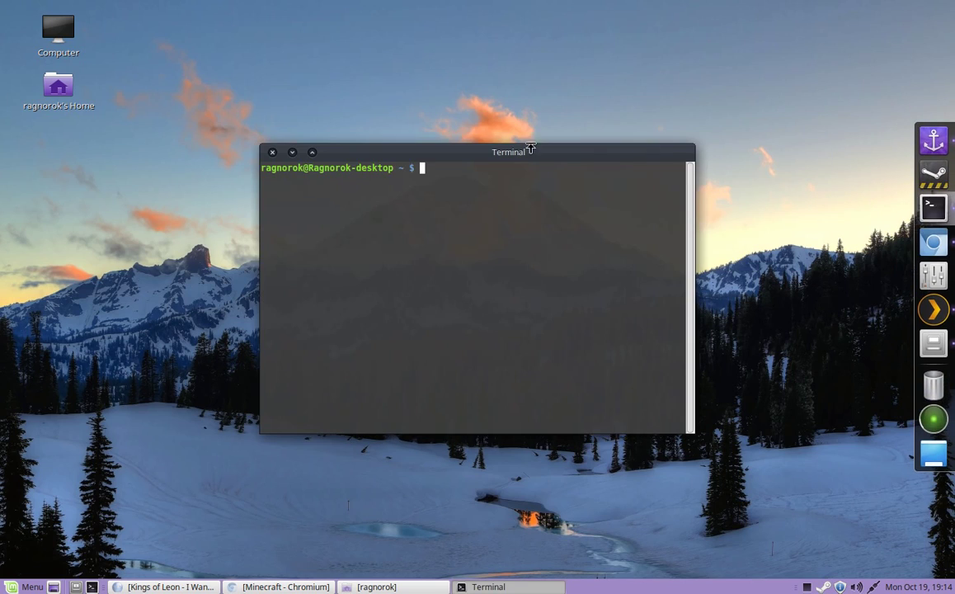
left_click(292, 152)
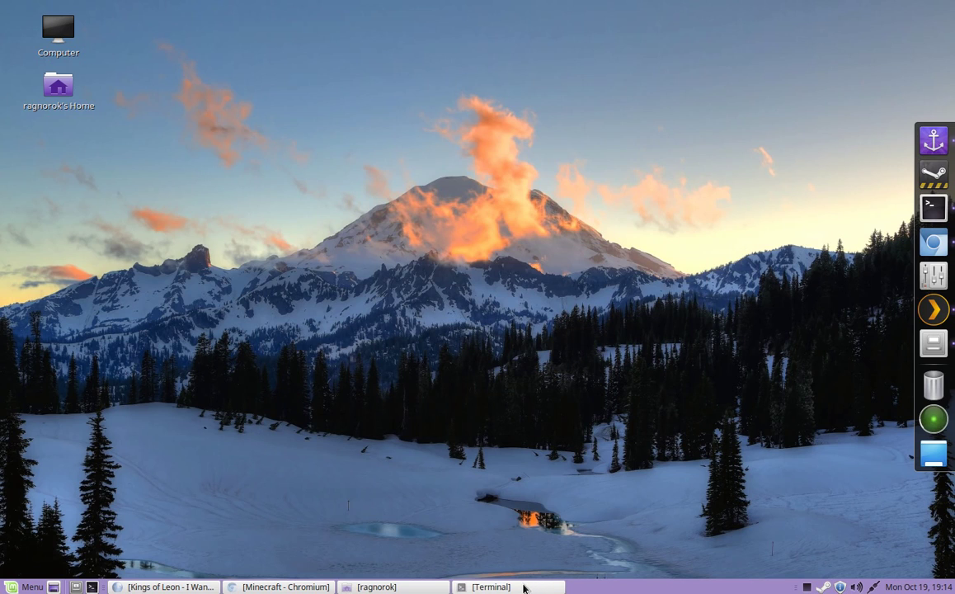
left_click(280, 587)
left_click_drag(204, 25, 330, 25)
left_click_drag(439, 45, 74, 46)
left_click(209, 87)
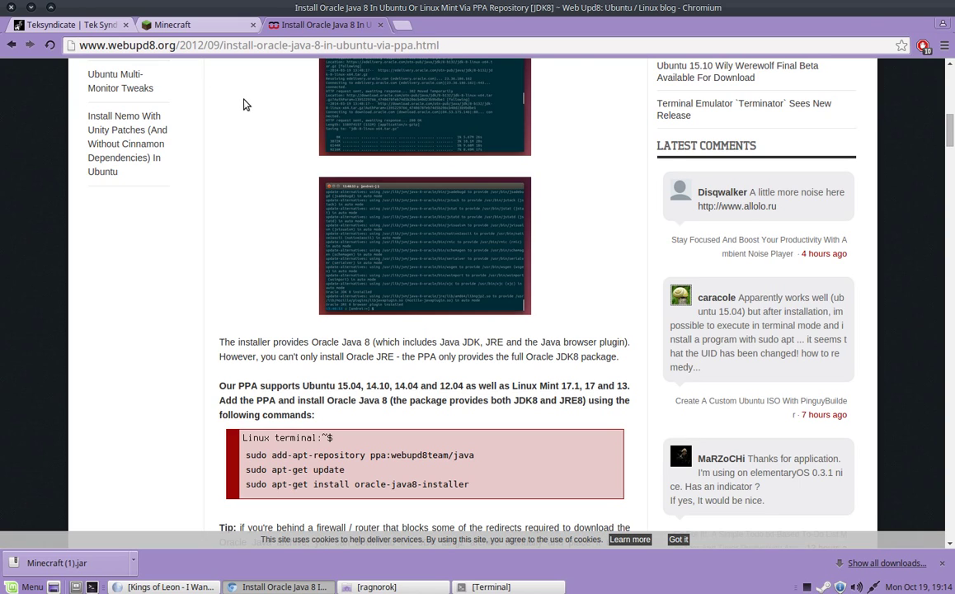
- Scroll the guide to its add-repository, update and install commands and highlight them in turn
scroll(216, 183, "down", 2)
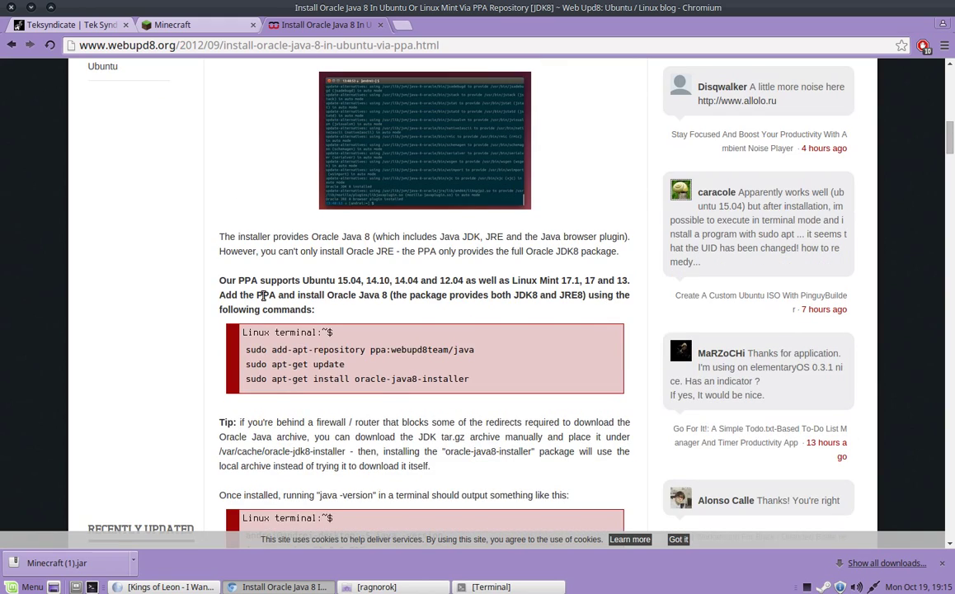
mouse_move(245, 348)
left_mouse_down()
mouse_move(506, 378)
mouse_move(258, 348)
left_mouse_up()
left_click(515, 378)
left_click(330, 350)
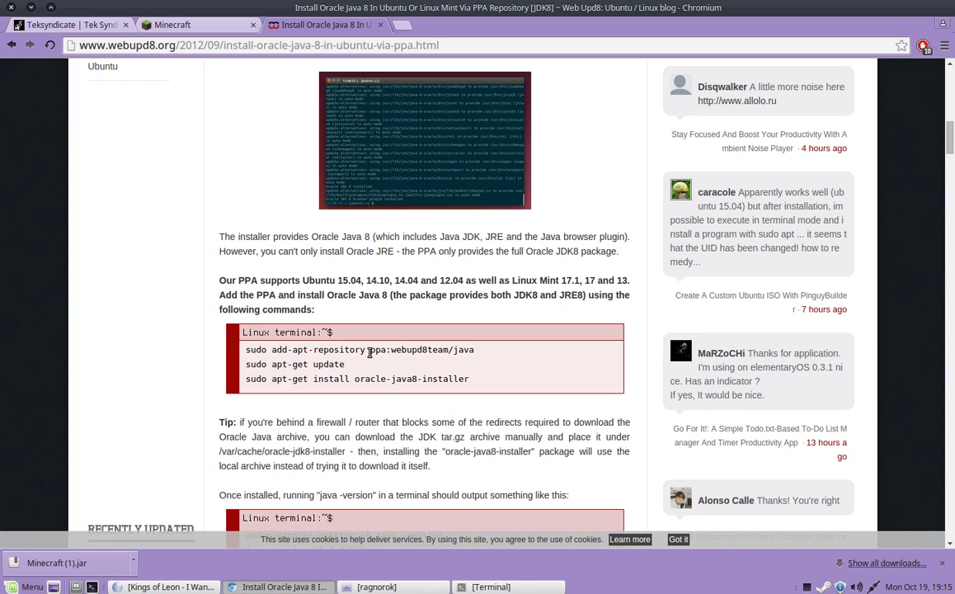
left_click_drag(371, 350, 487, 351)
left_click(486, 355)
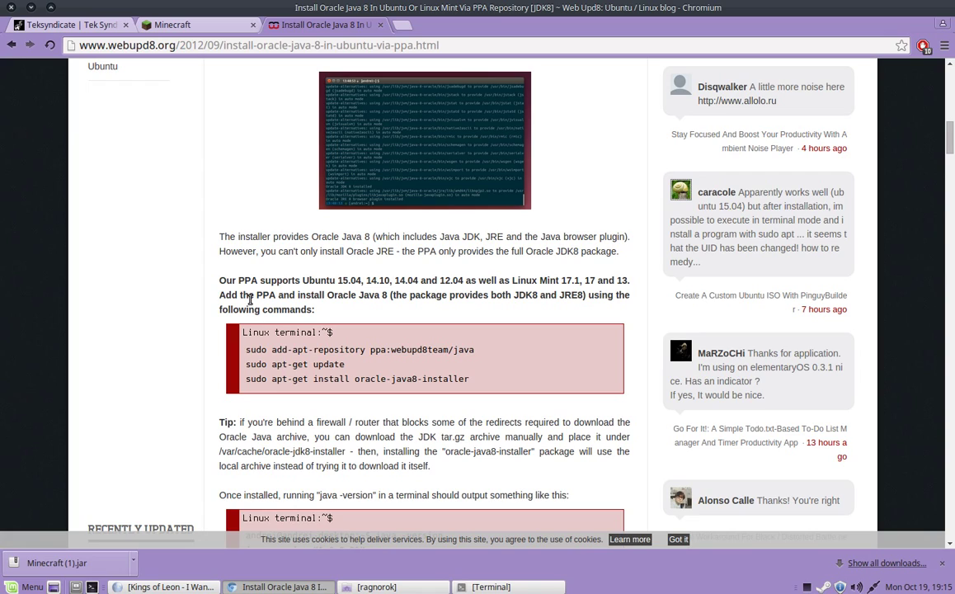
left_click_drag(345, 364, 479, 380)
left_click(452, 381)
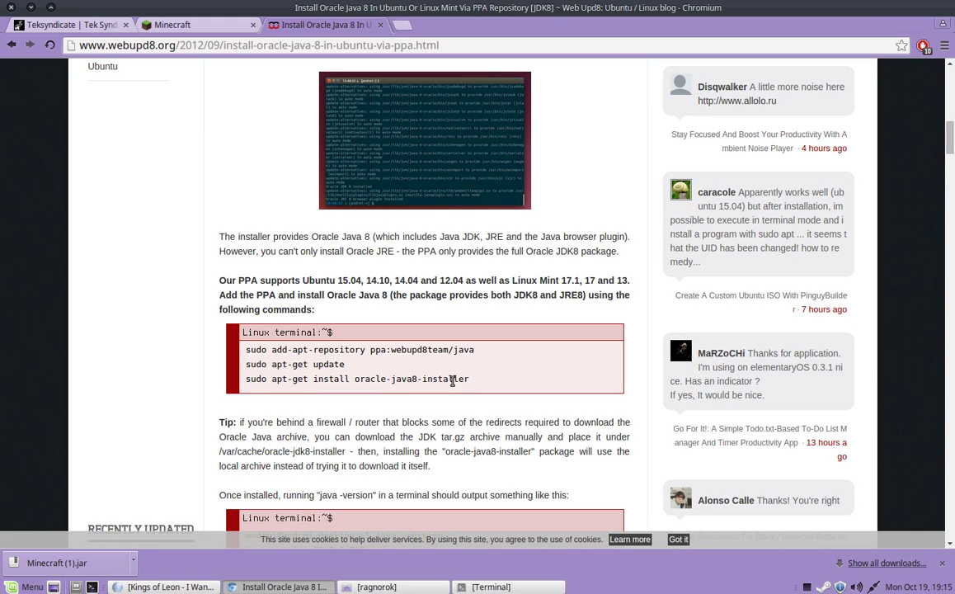
scroll(452, 380, "up", 1)
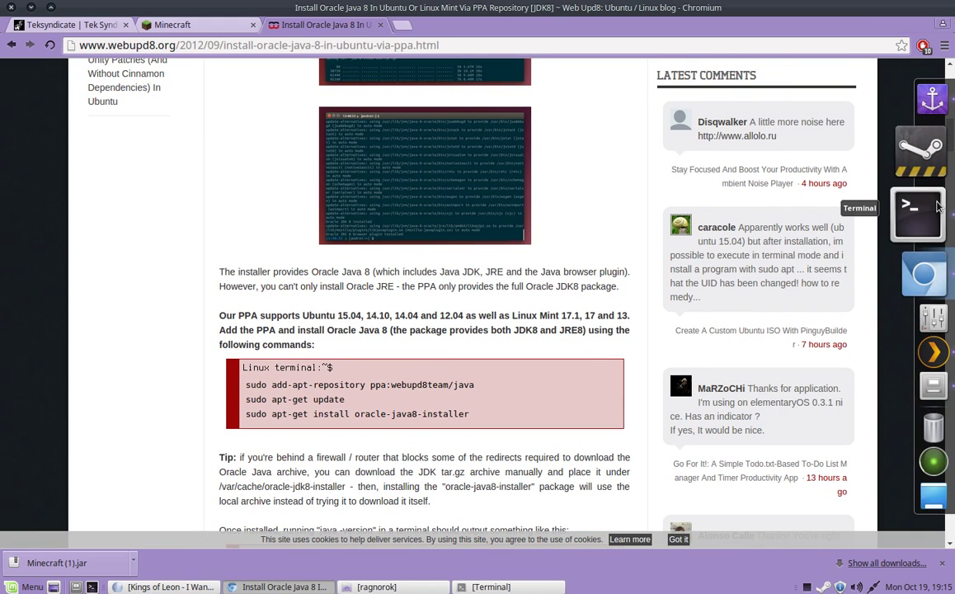
- Open a terminal beside the page and copy the add-apt-repository ppa:webupd8team/java command
left_click(938, 206)
left_click_drag(506, 160, 730, 220)
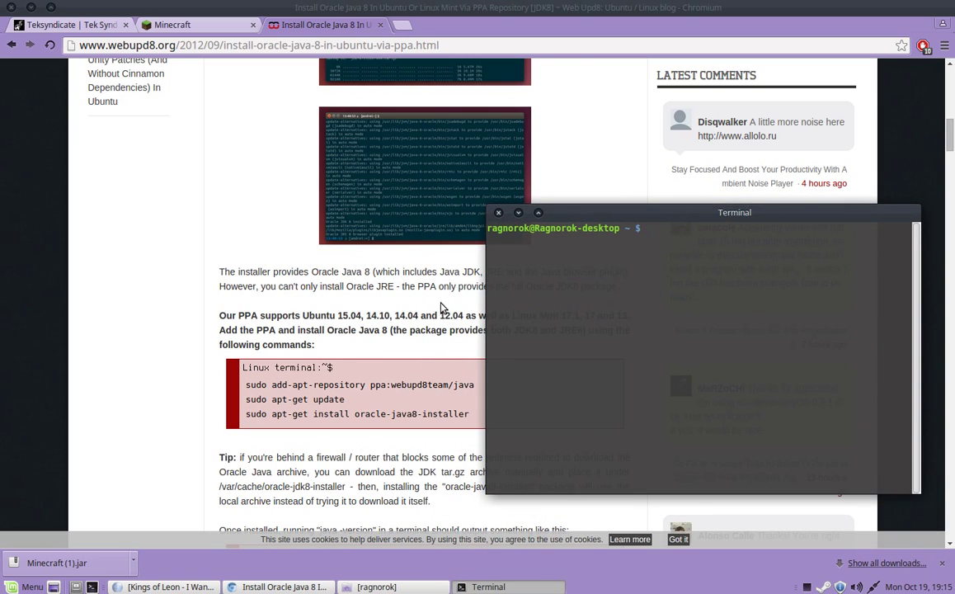
left_click_drag(477, 384, 240, 385)
right_click(248, 384)
left_click(281, 396)
- Paste and run the add-apt-repository command up to the sudo password prompt, then close the terminal
left_click(486, 587)
right_click(644, 281)
left_click(673, 365)
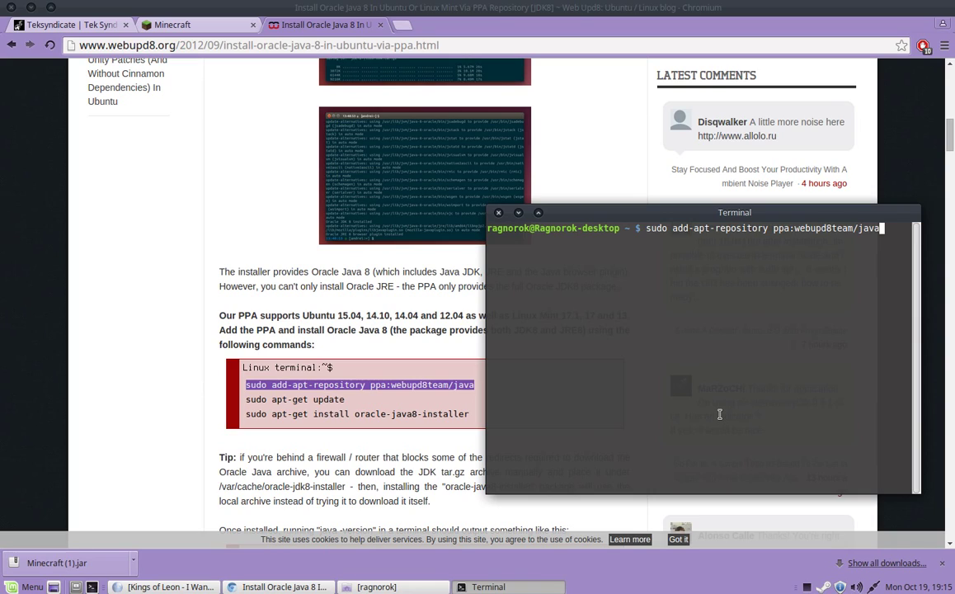
key("Return")
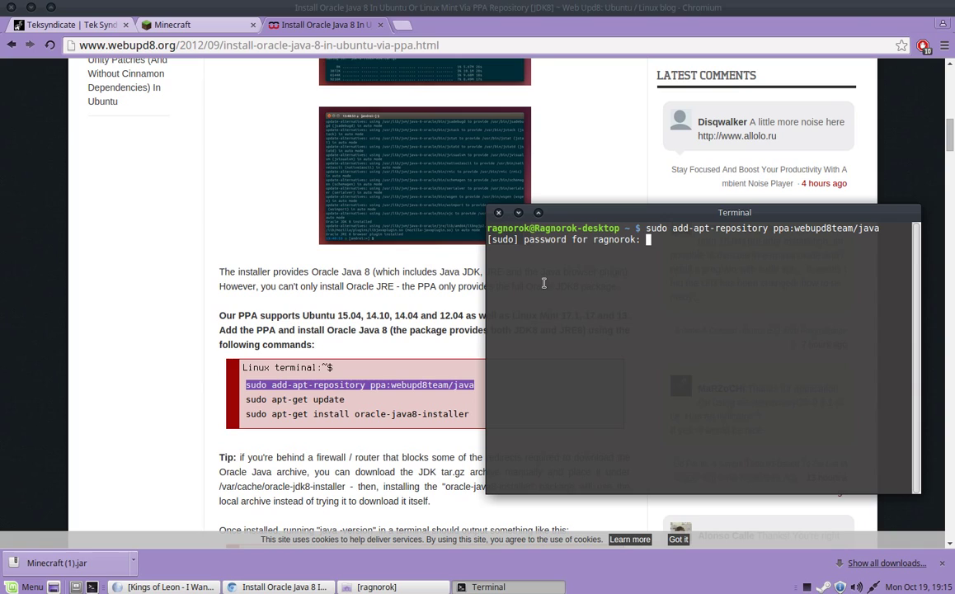
left_click(498, 213)
left_click(742, 401)
- Highlight the sudo apt-get update and oracle-java8-installer command lines on the guide
left_click(448, 398)
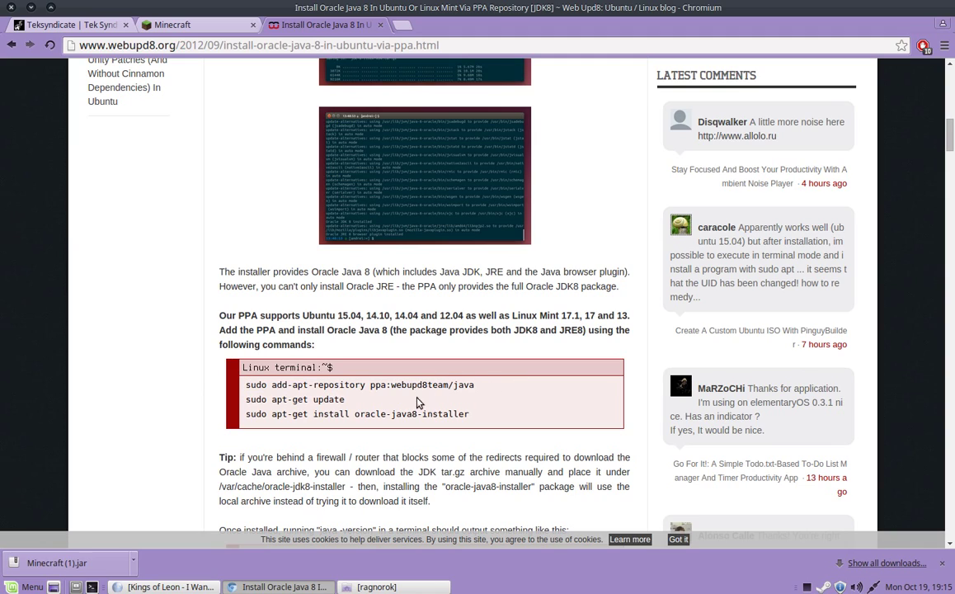
triple_click(321, 400)
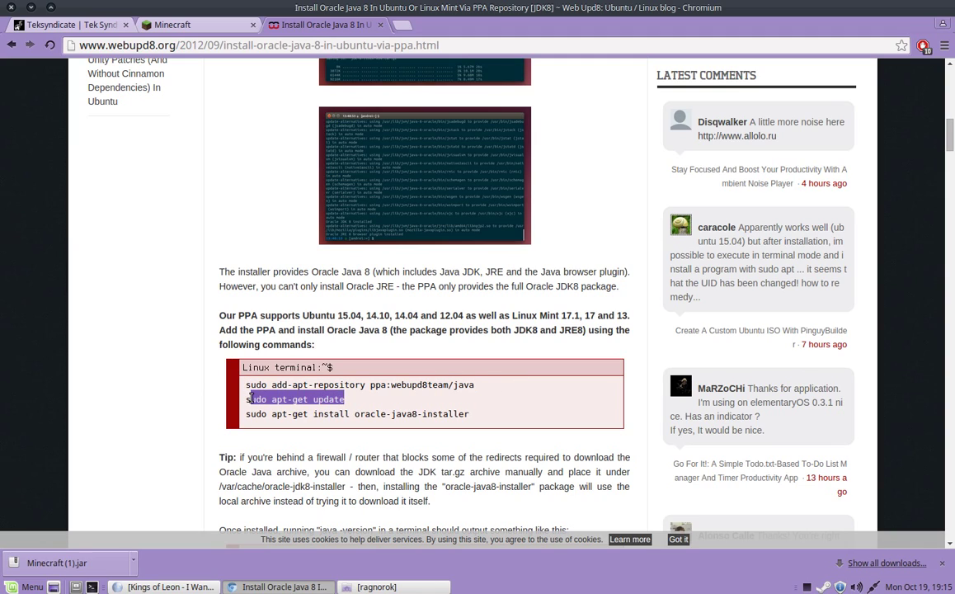
left_click(373, 401)
left_click_drag(473, 417, 248, 418)
left_click(245, 421)
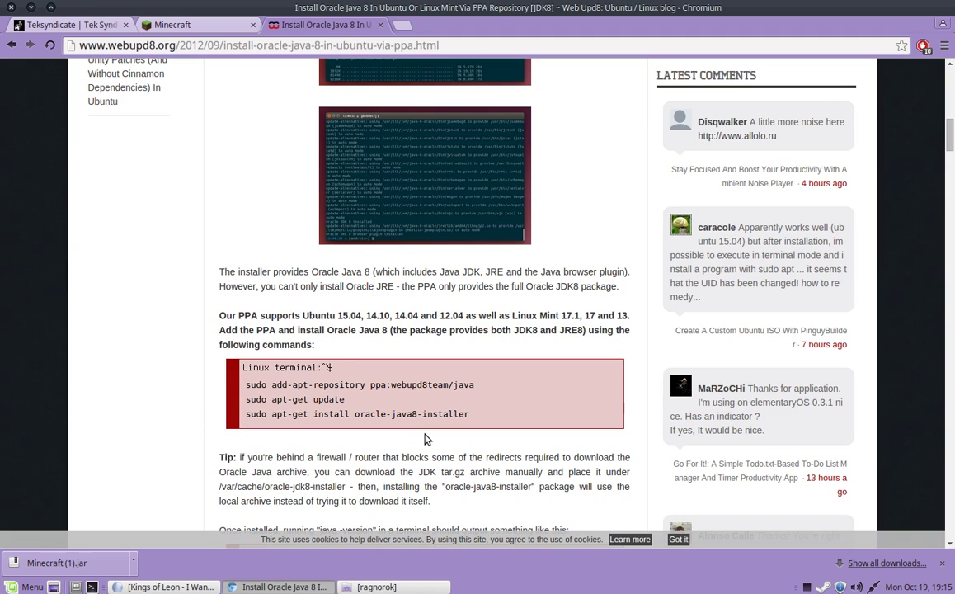
left_click_drag(246, 415, 464, 415)
left_click(394, 420)
- Minimise Chromium and review the menu's System Tools entries, such as Oracle Java 8 Console and VisualVM, before closing the menu
left_click(165, 25)
left_click(25, 9)
left_click(30, 587)
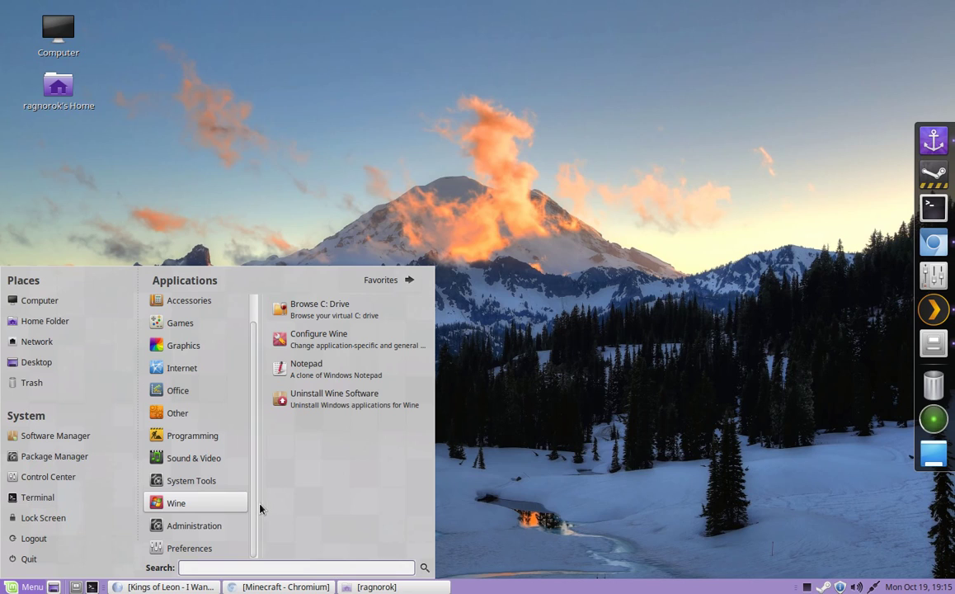
scroll(256, 503, "up", 1)
scroll(255, 503, "down", 1)
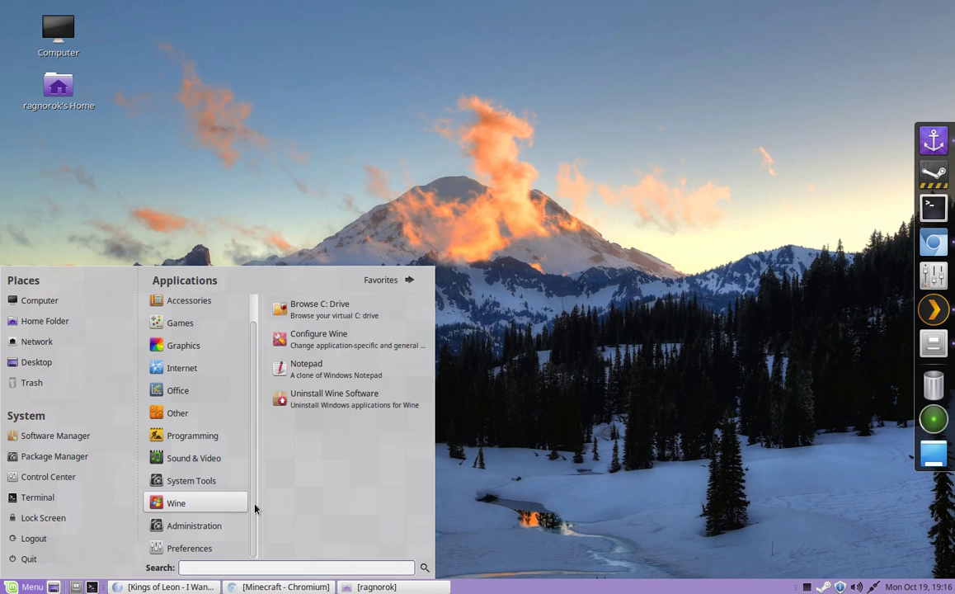
mouse_move(221, 485)
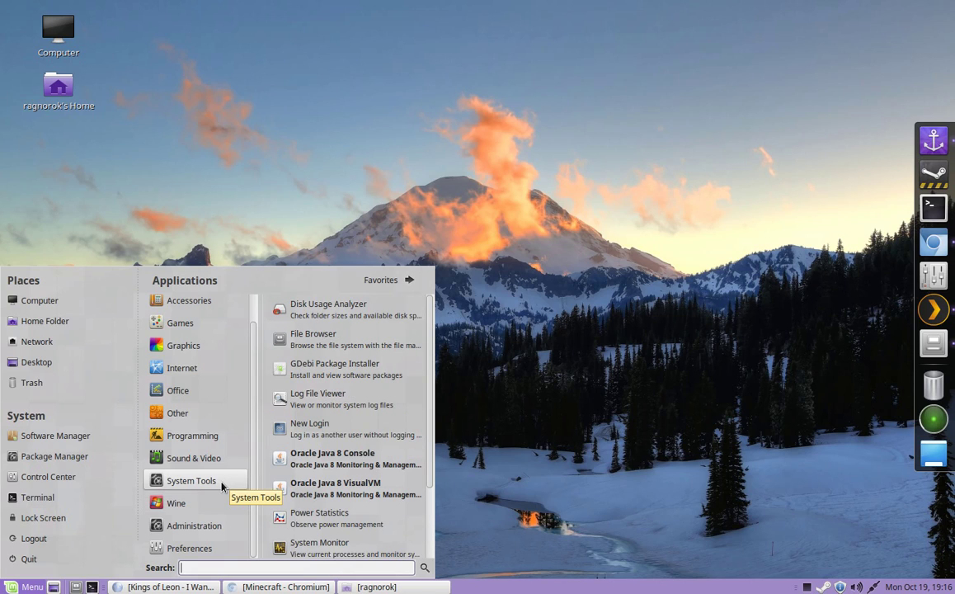
scroll(330, 404, "down", 2)
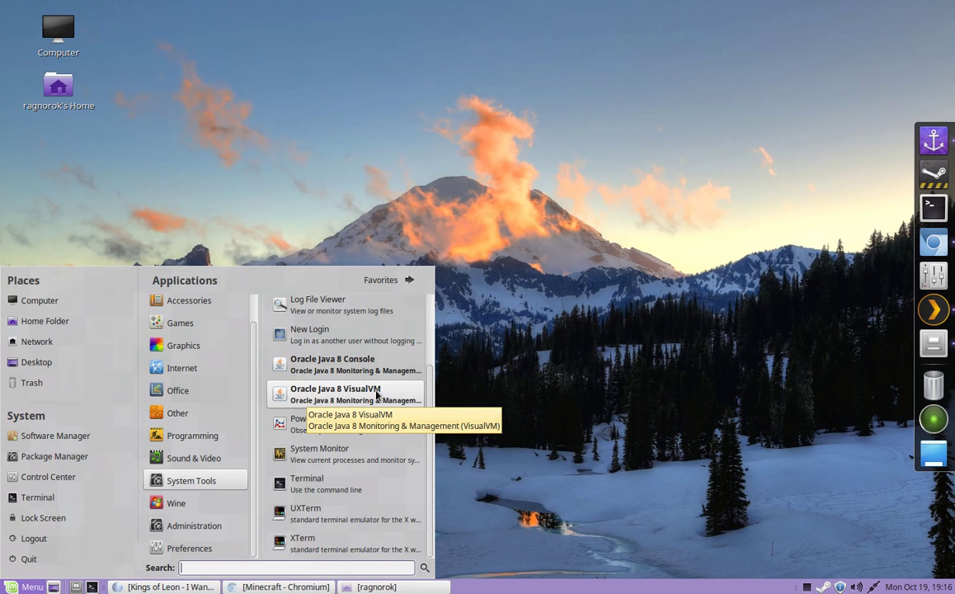
scroll(397, 425, "up", 2)
key("Escape")
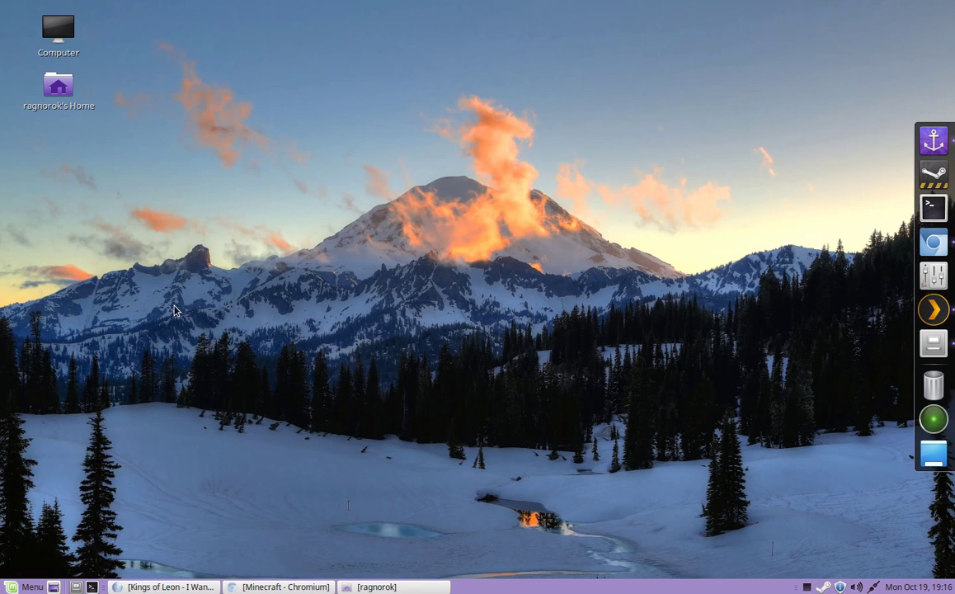
- Restore Chromium and go from the download page to the minecraft.net home page
left_click(267, 586)
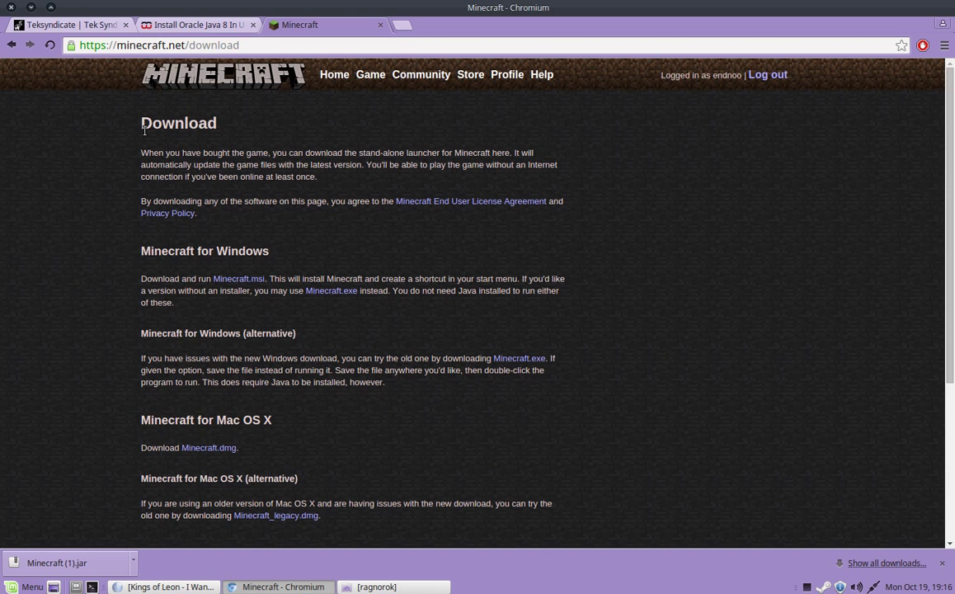
left_click(328, 76)
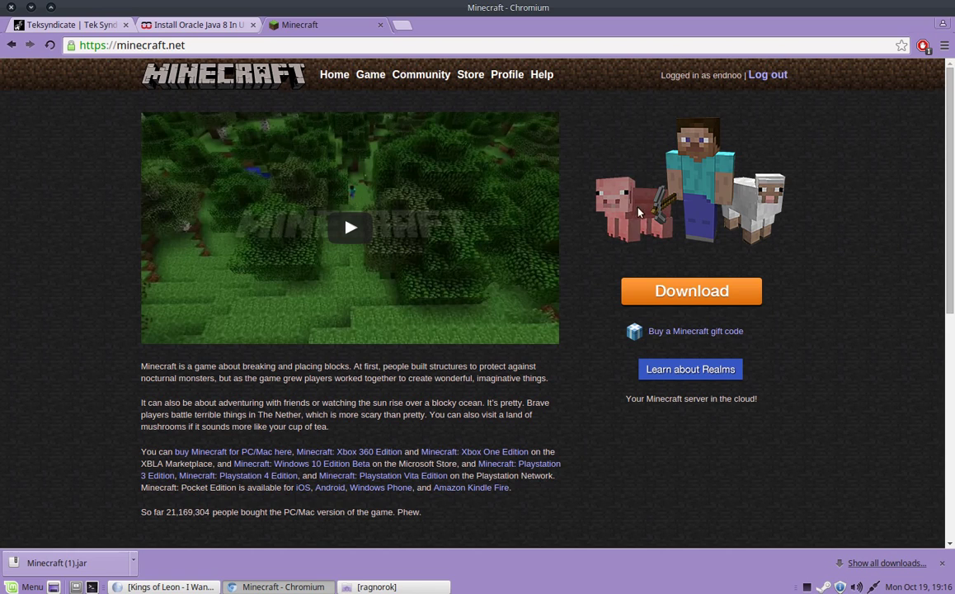
- Download the Linux / Other Minecraft.jar launcher, keep it as Minecraft (1).jar, and minimise Chromium
left_click(693, 295)
left_click(943, 564)
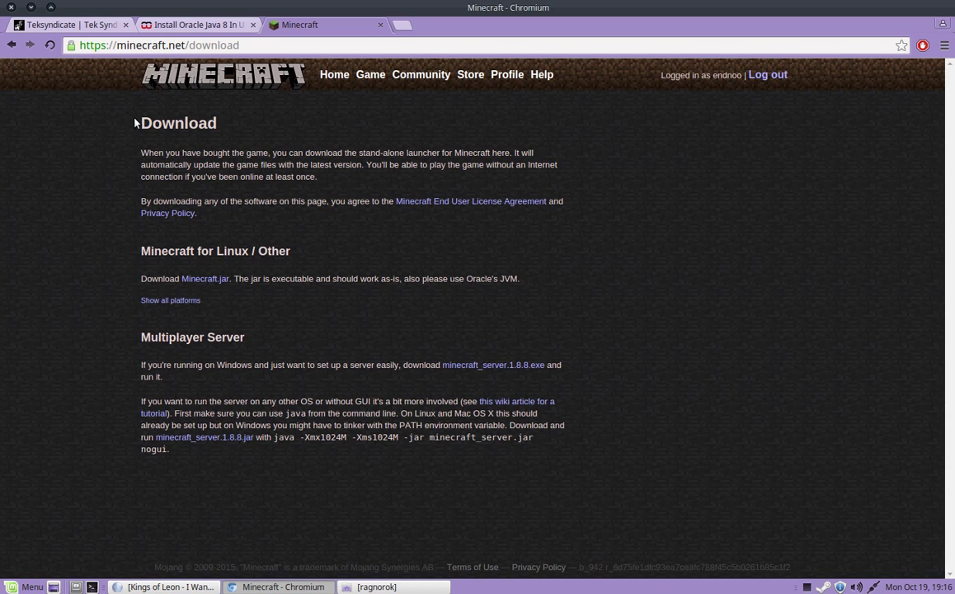
left_click_drag(129, 122, 373, 364)
left_click(256, 350)
mouse_move(142, 253)
left_mouse_down()
mouse_move(320, 256)
mouse_move(140, 253)
left_mouse_up()
left_click(287, 252)
left_click(212, 237)
left_click(206, 281)
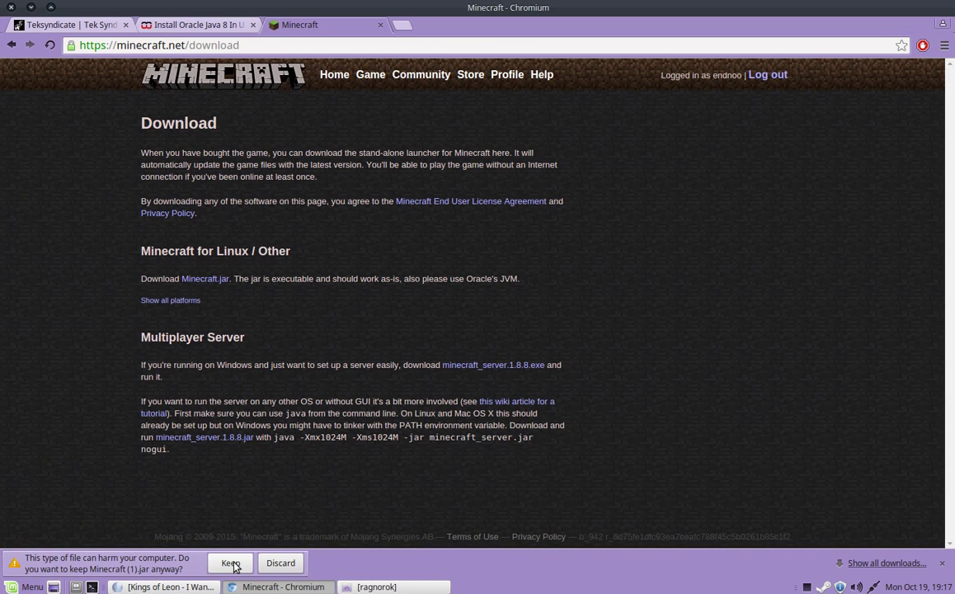
left_click(230, 563)
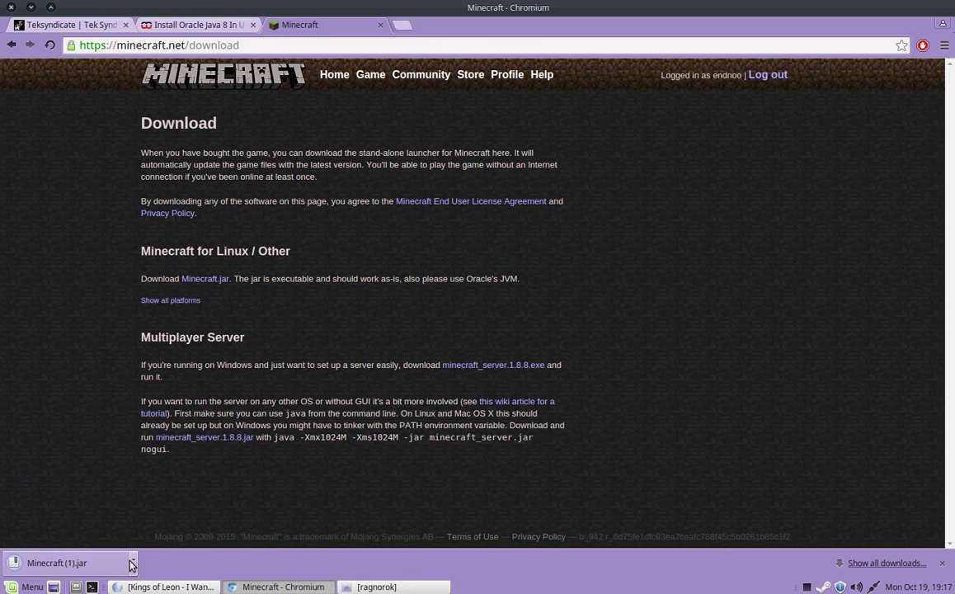
left_click(32, 8)
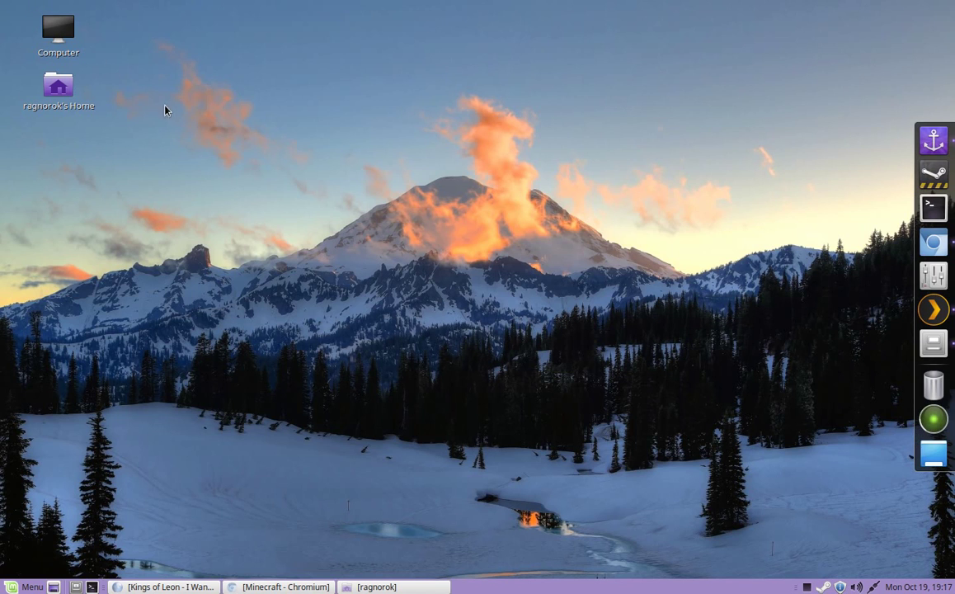
- Open Caja's home folder, enter Downloads, and select Minecraft (1).jar
left_click(925, 345)
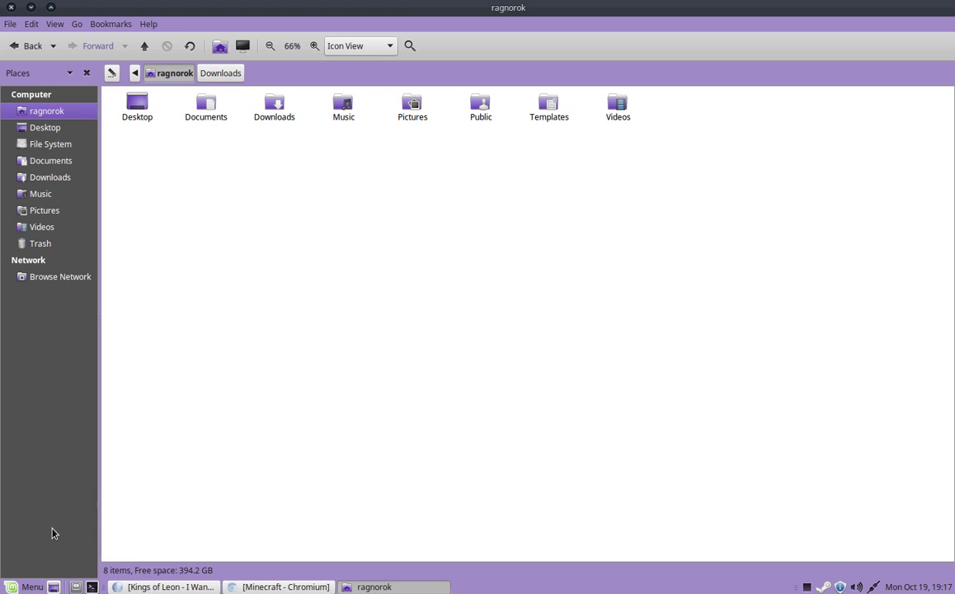
double_click(273, 113)
left_click(153, 120)
left_click(285, 306)
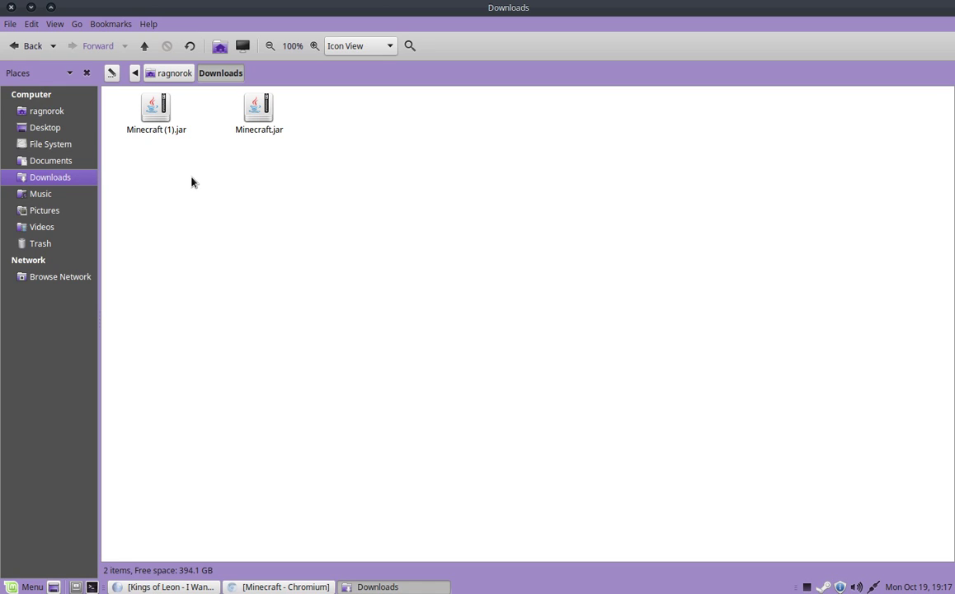
left_click(156, 126)
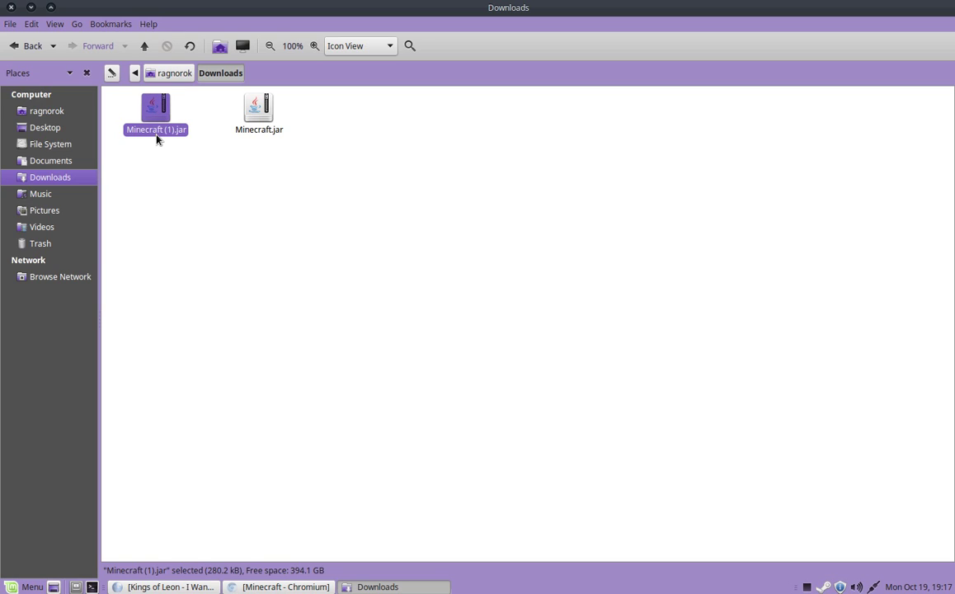
right_click(154, 136)
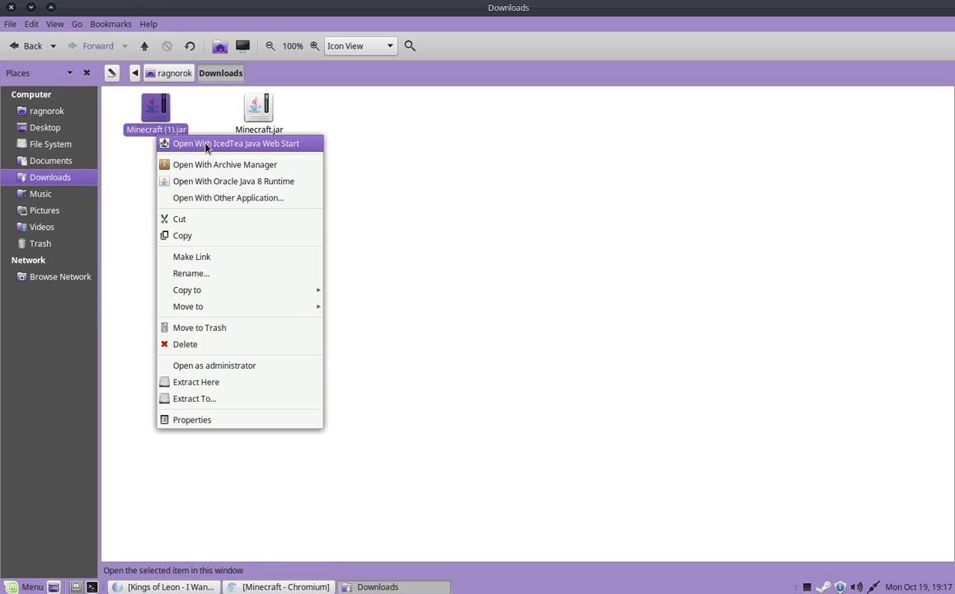
left_click(312, 145)
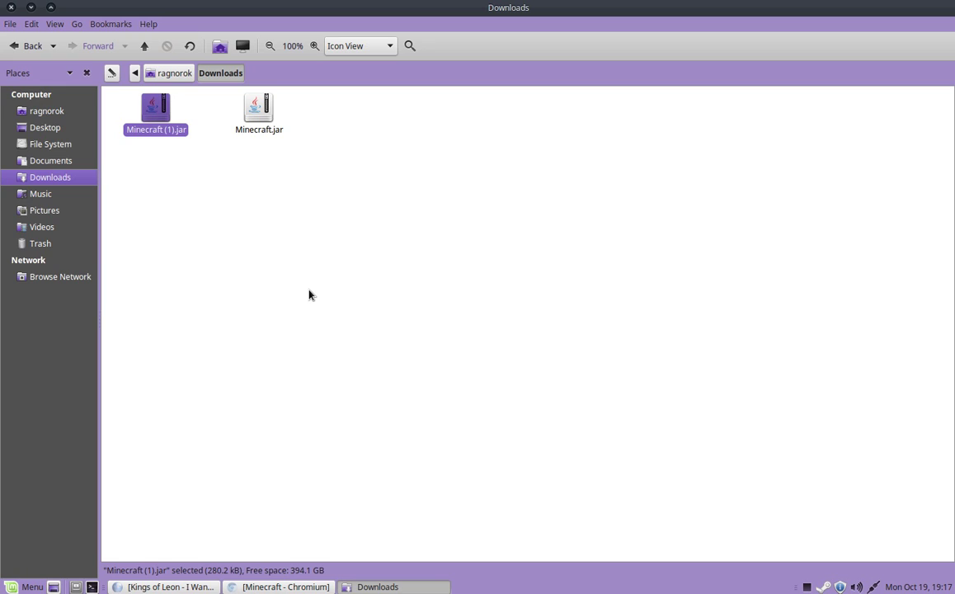
left_click(537, 320)
left_click(217, 296)
left_click(153, 130)
left_click(153, 171)
left_click(159, 138)
- Tick Allow executing file as program in Minecraft (1).jar's Properties permissions
right_click(153, 134)
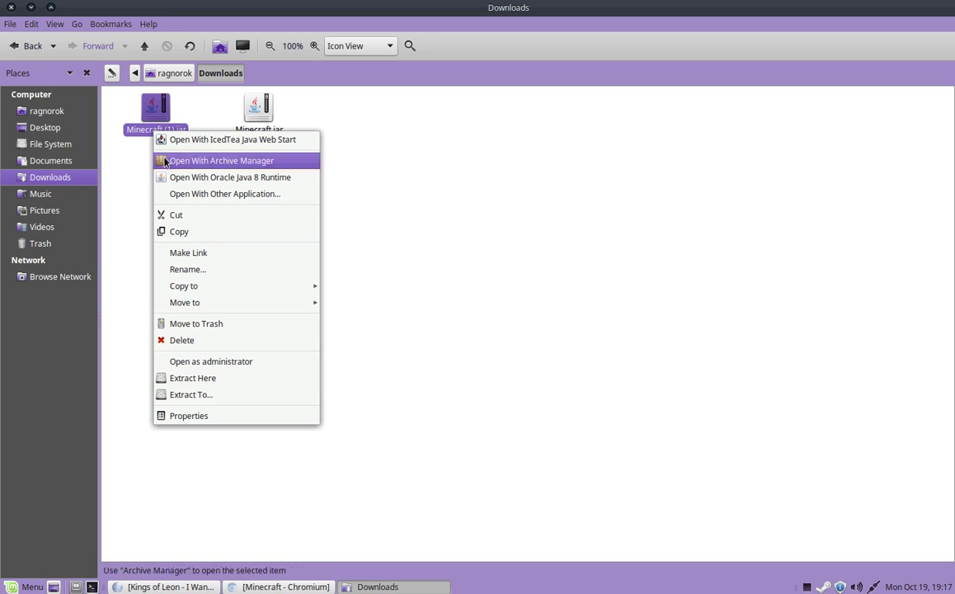
left_click(207, 416)
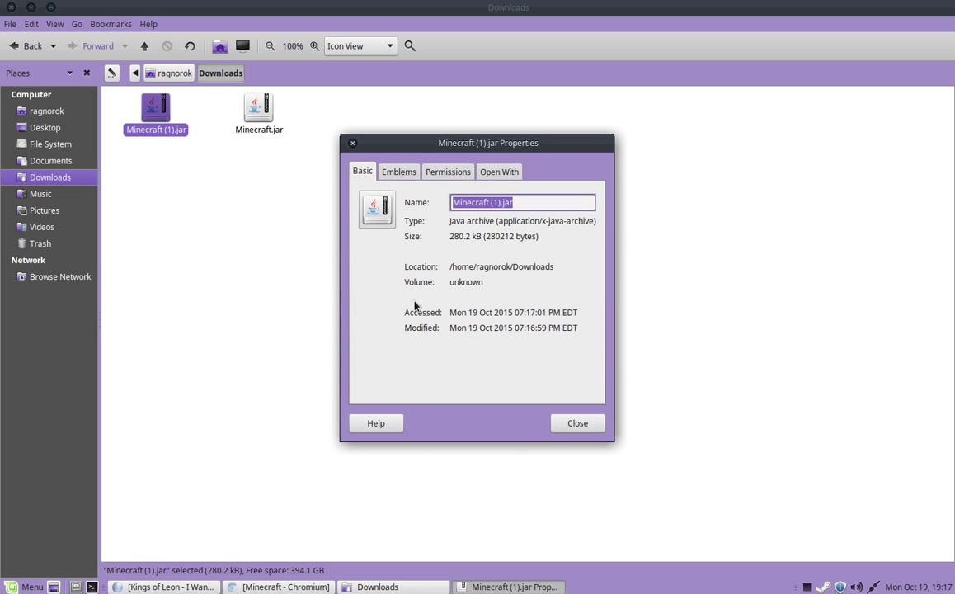
left_click(448, 172)
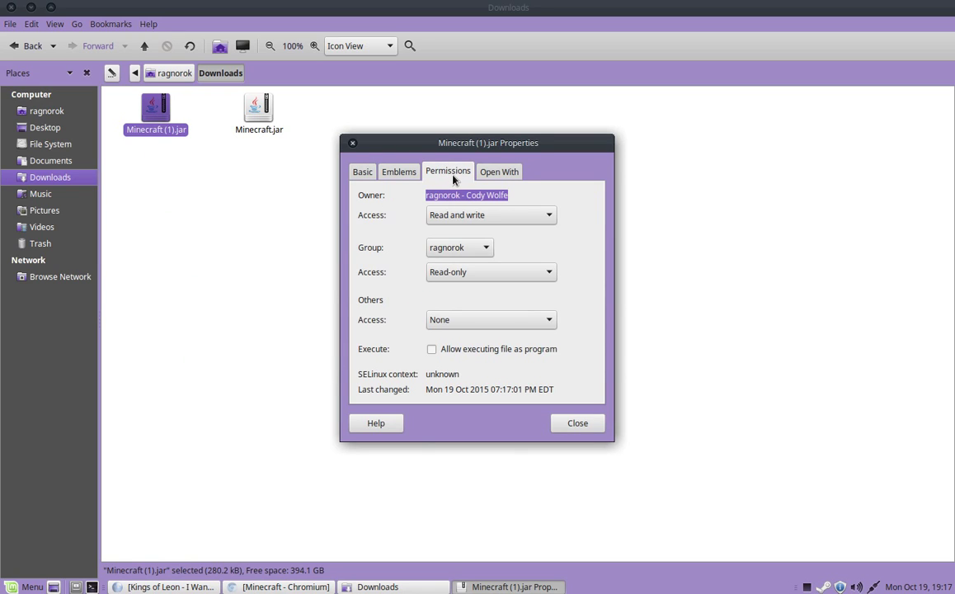
left_click(460, 193)
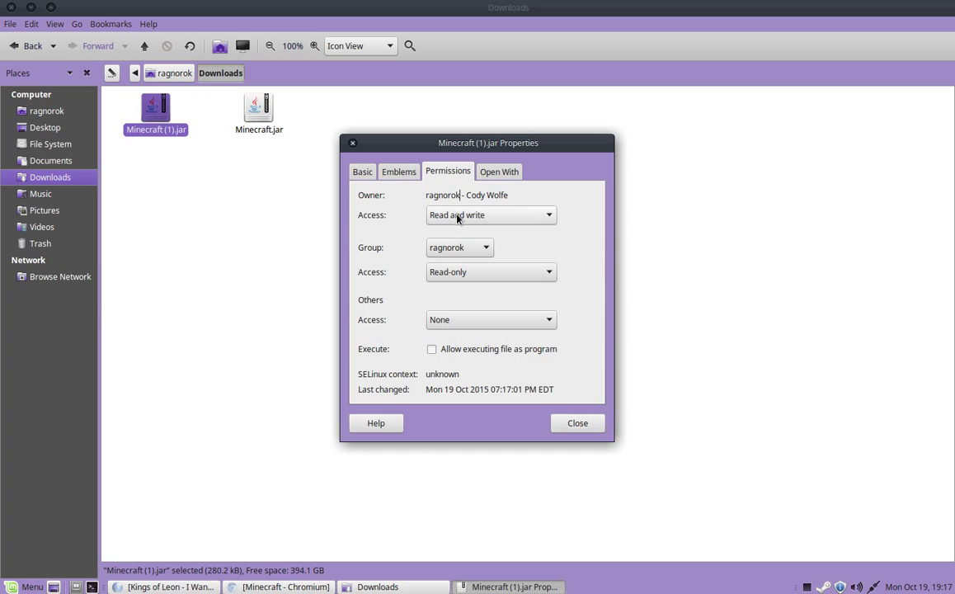
left_click(433, 350)
left_click(576, 422)
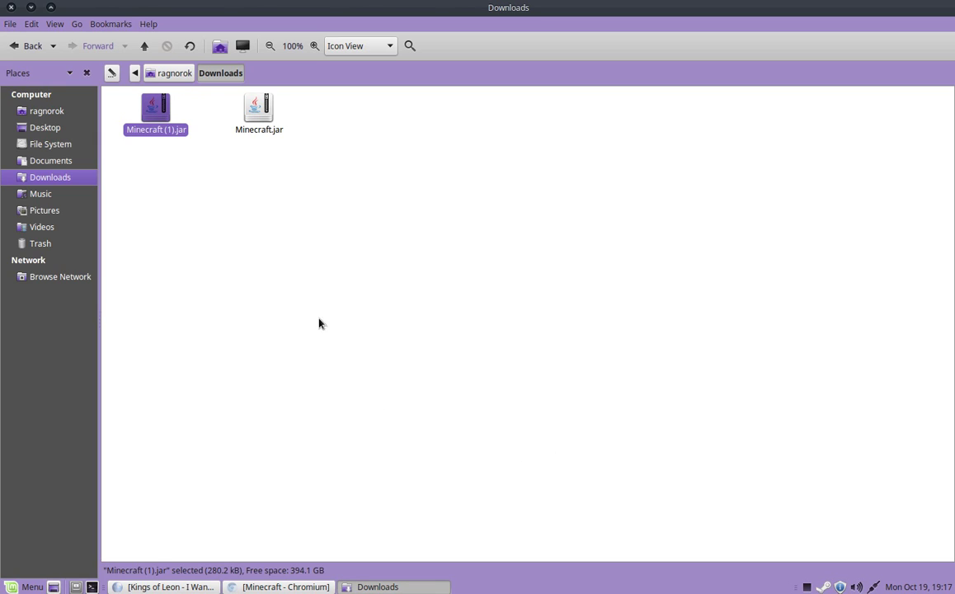
- Open Minecraft (1).jar with Oracle Java 8 Runtime via Open With Other Application
right_click(153, 130)
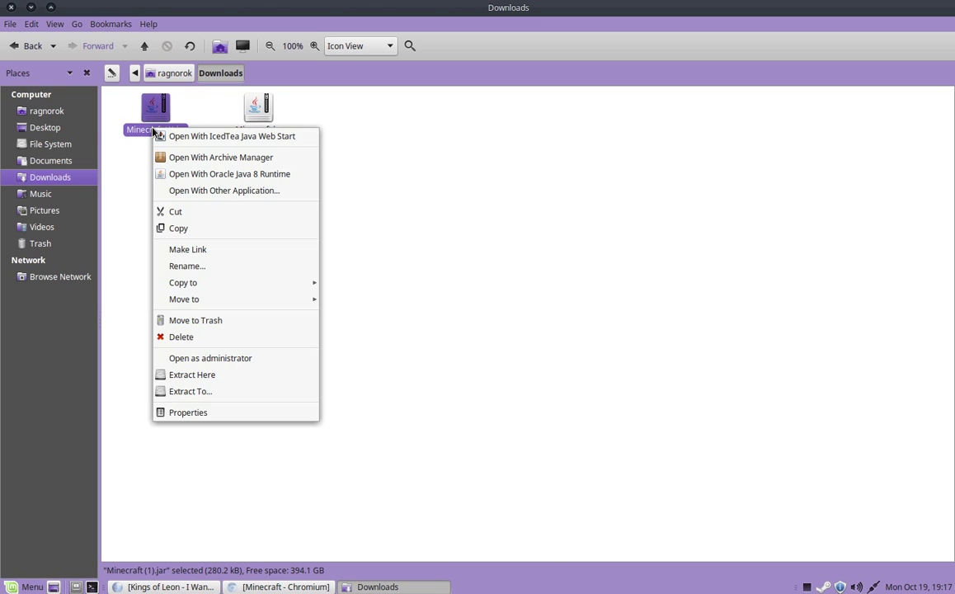
left_click(303, 191)
scroll(419, 231, "down", 15)
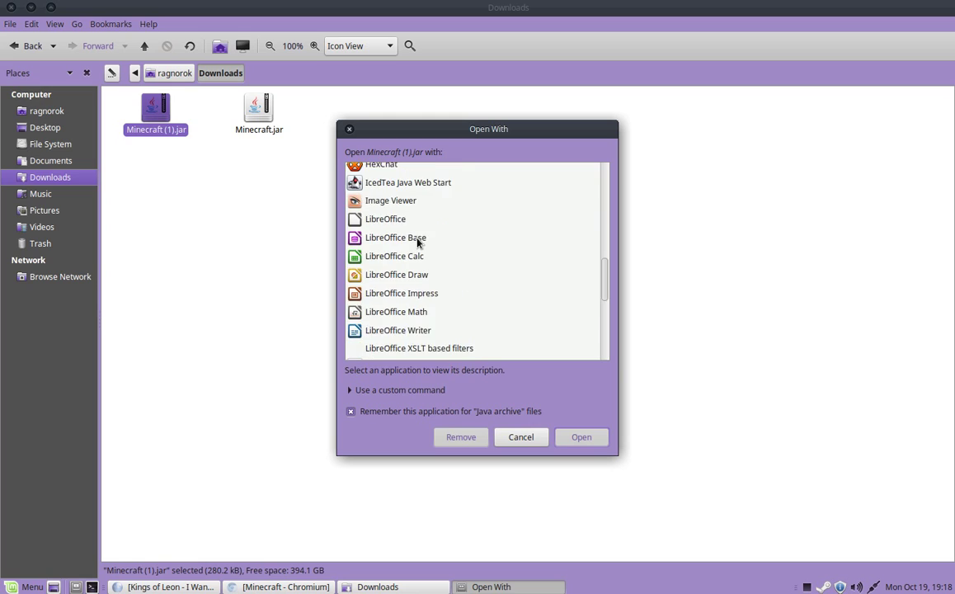
scroll(455, 331, "up", 3)
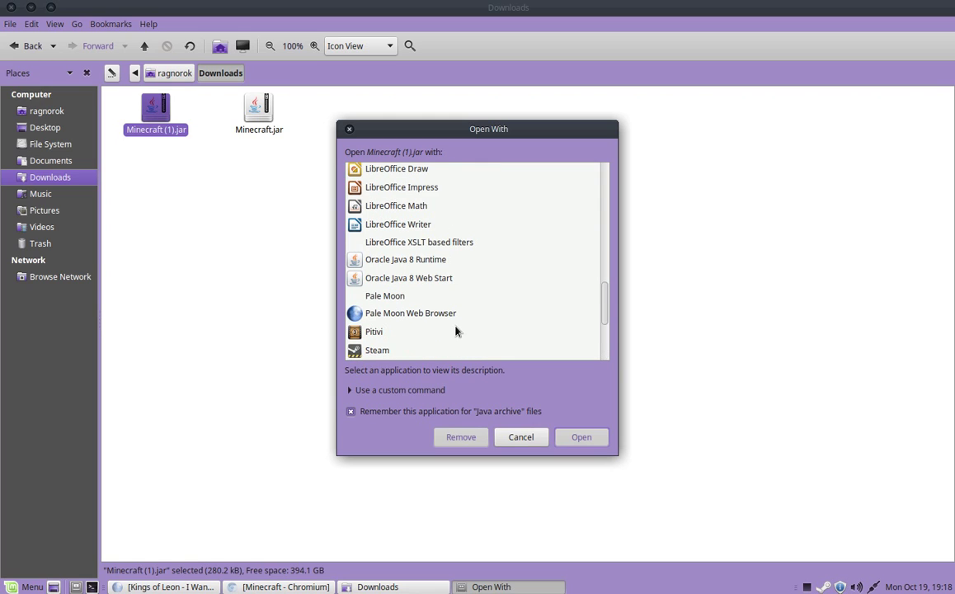
scroll(455, 331, "down", 3)
scroll(455, 330, "up", 2)
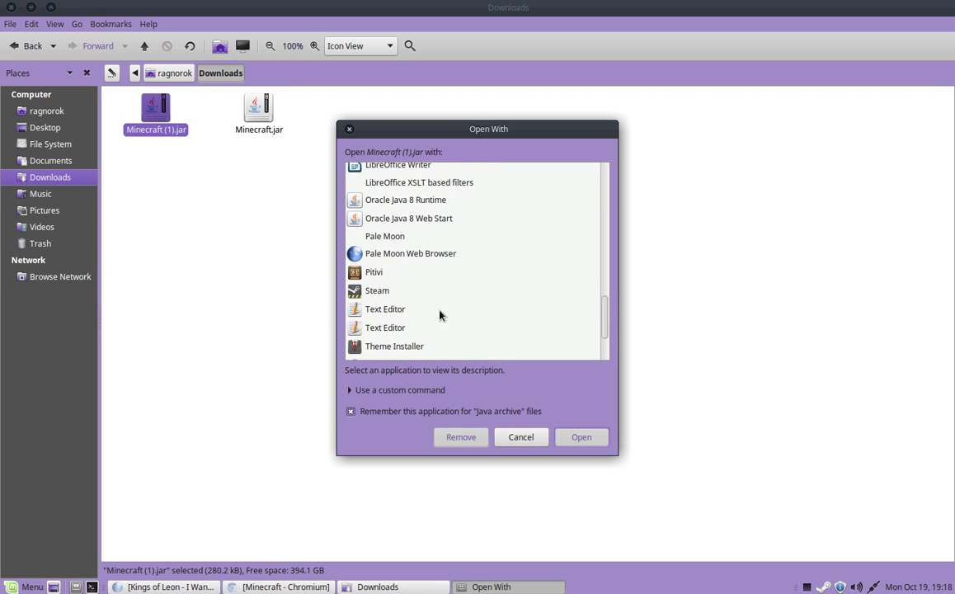
right_click(143, 132)
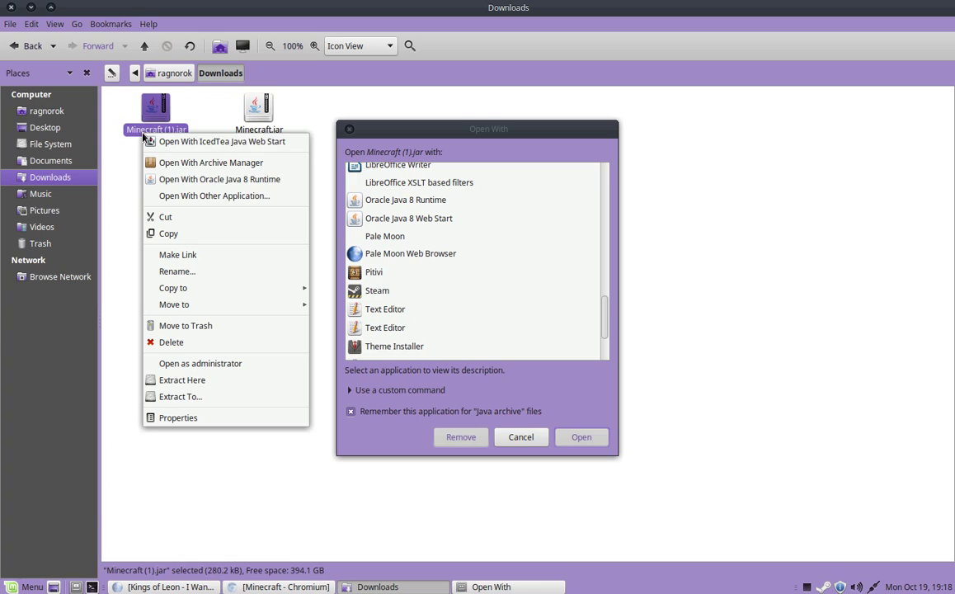
left_click(379, 219)
left_click(428, 219)
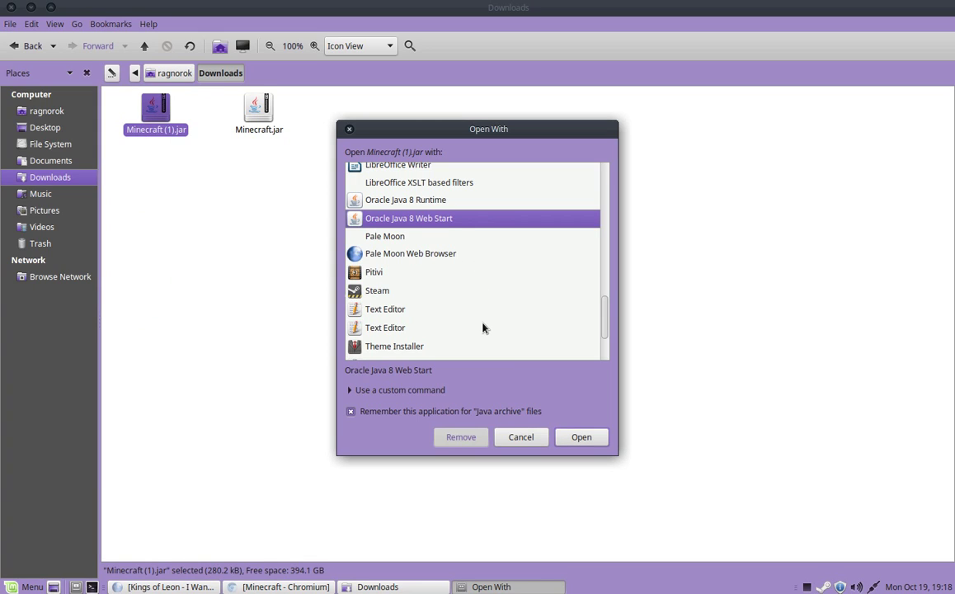
scroll(445, 247, "up", 1)
left_click(474, 235)
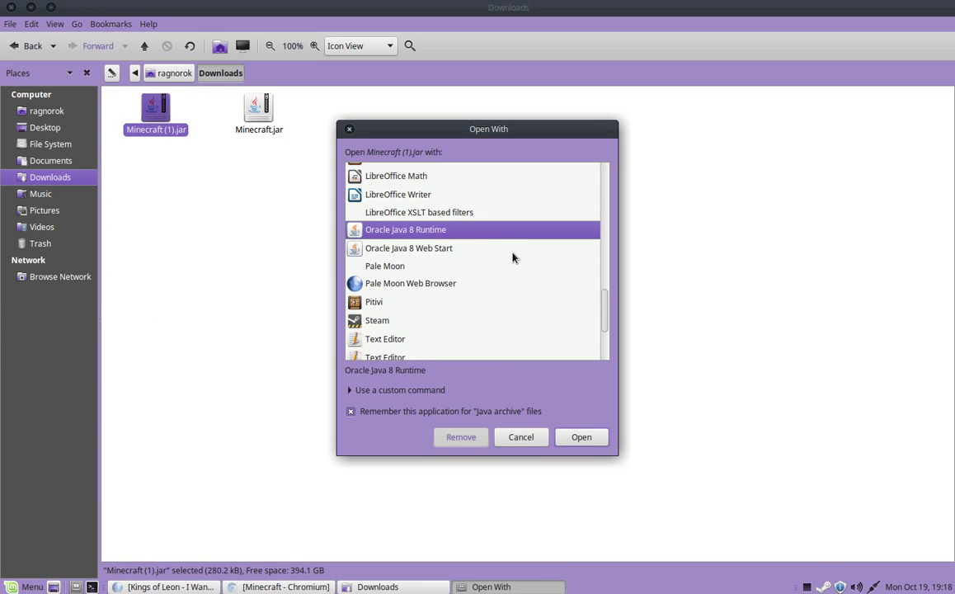
left_click(580, 437)
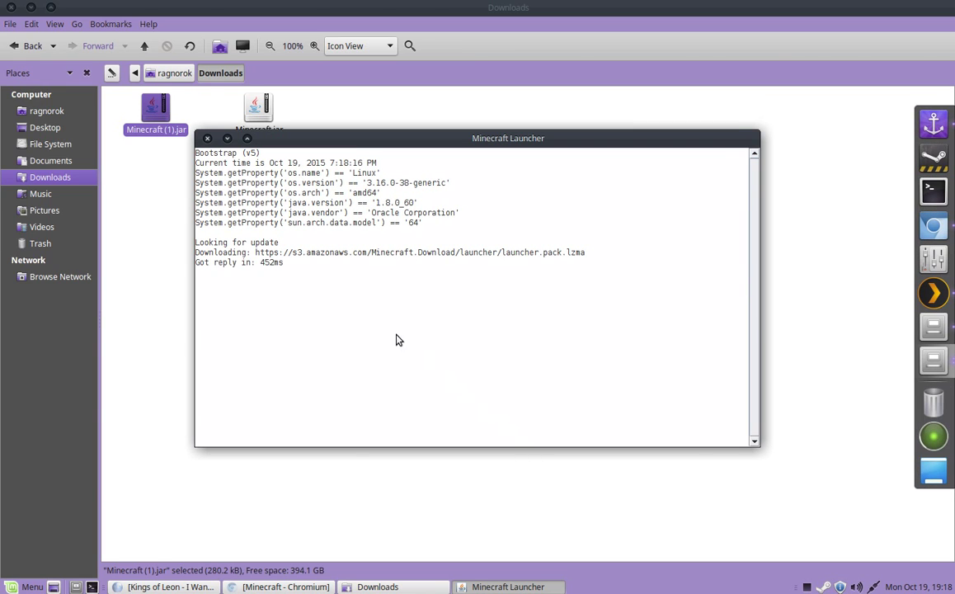
- Minimise Caja, reposition the Minecraft Launcher window, and start Minecraft 1.8.8 with Play
left_click(31, 7)
left_click_drag(485, 146, 480, 111)
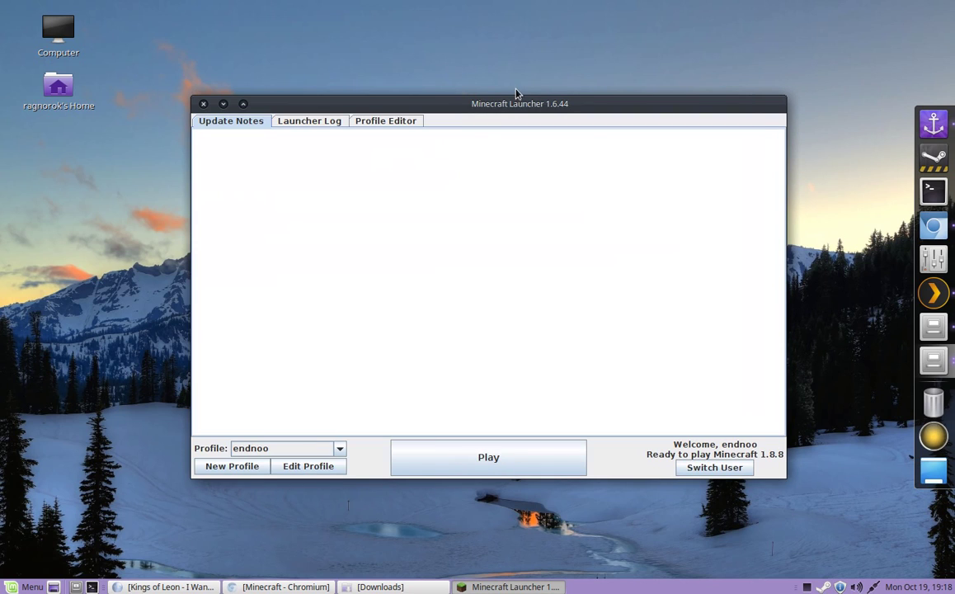
left_click_drag(483, 104, 448, 84)
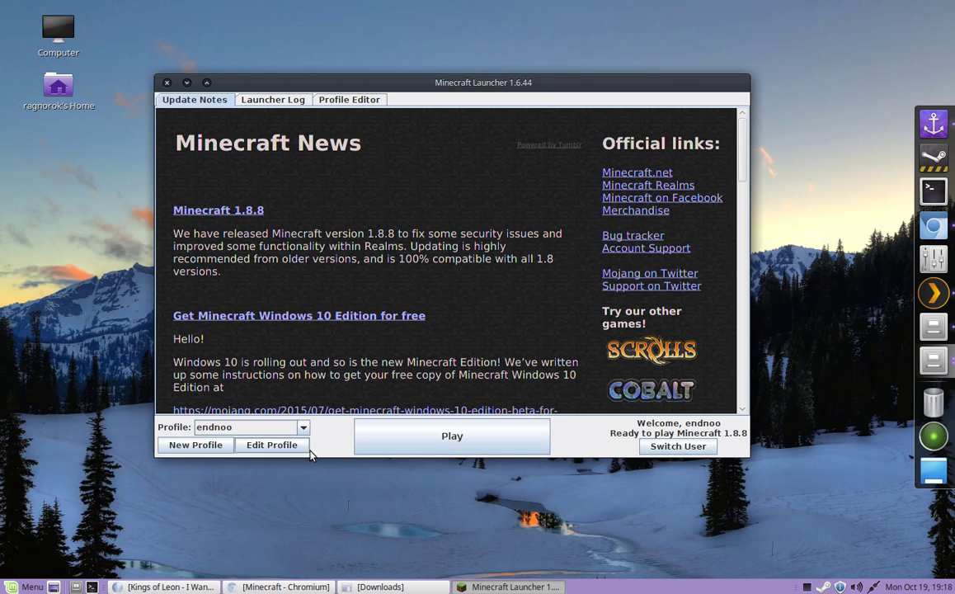
left_click(453, 438)
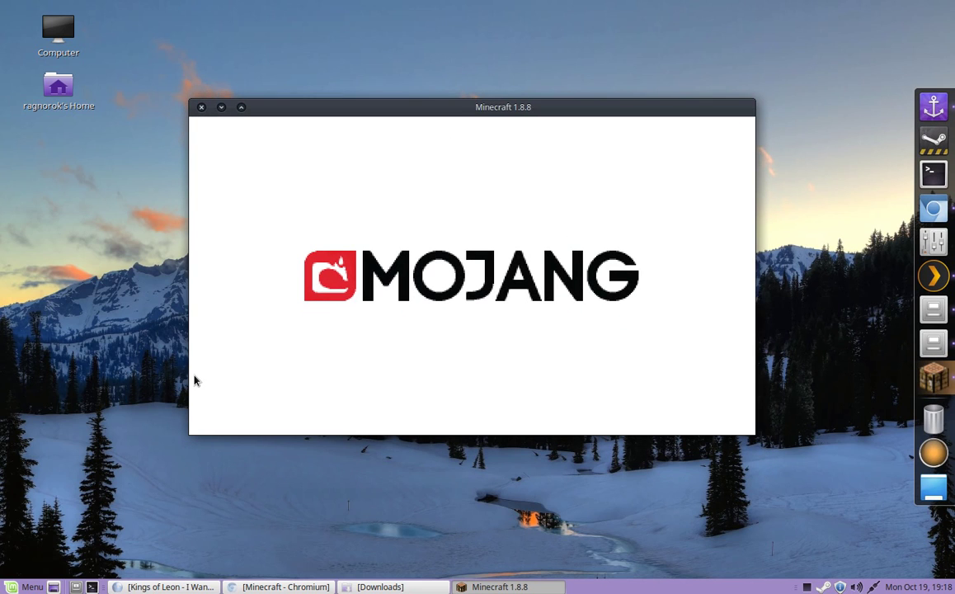
- Maximise the game window and load the saved snowy world from Singleplayer
left_click(240, 109)
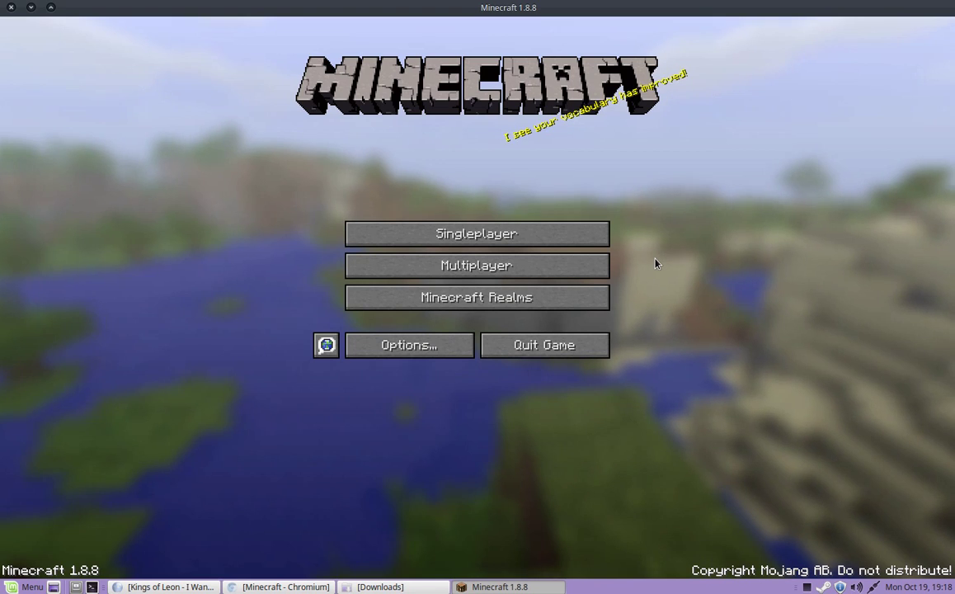
left_click(544, 241)
left_click(384, 98)
left_click(330, 522)
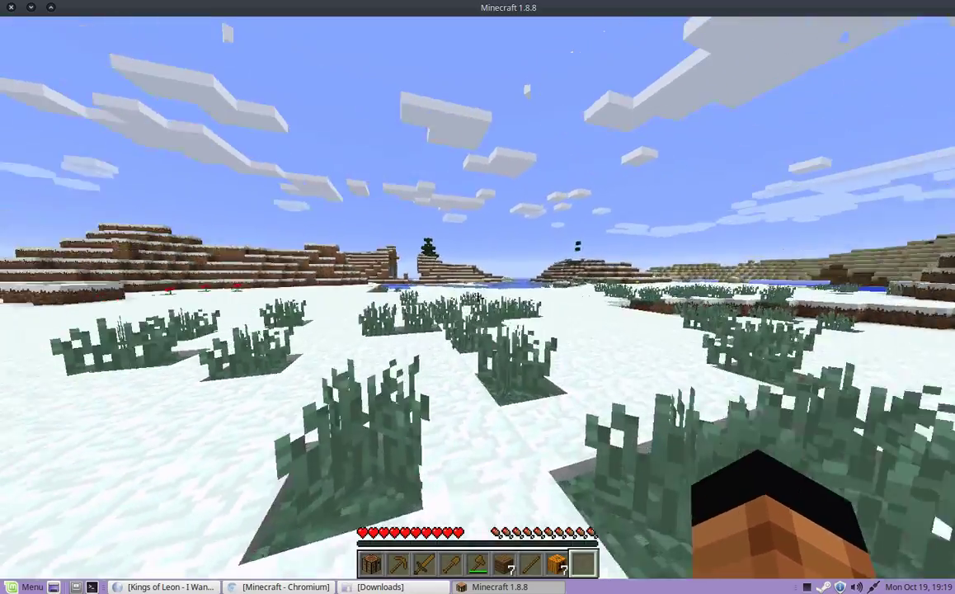
- Walk across the snowy plain to the flowered hills, then use F5 for a front third-person view
key("w")
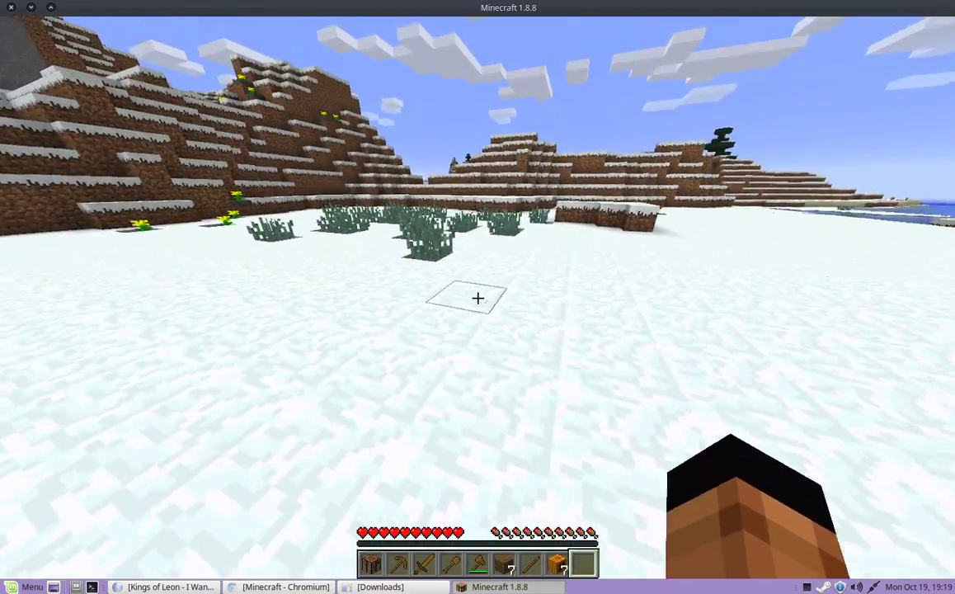
key("w")
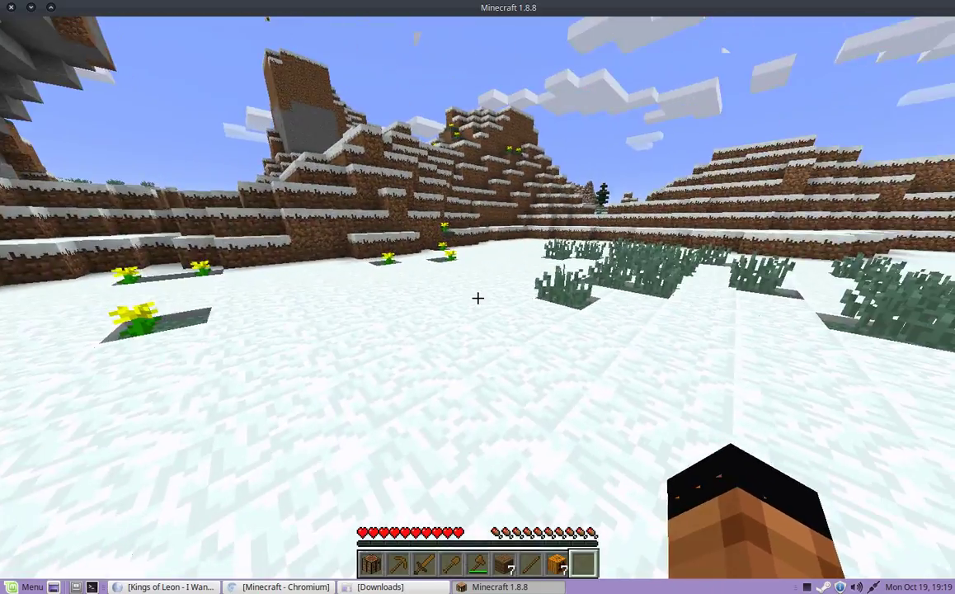
key("F5")
key("F5")
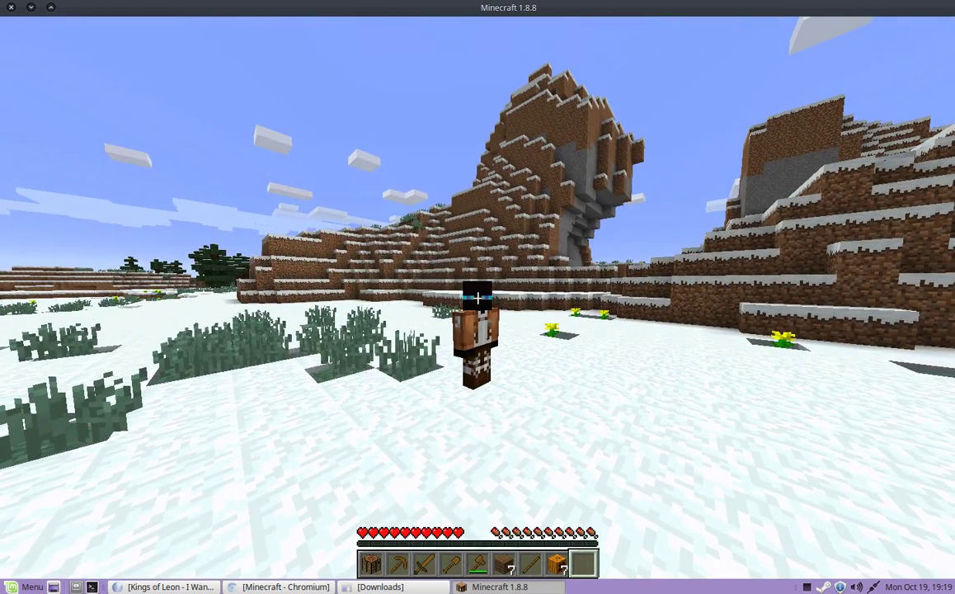